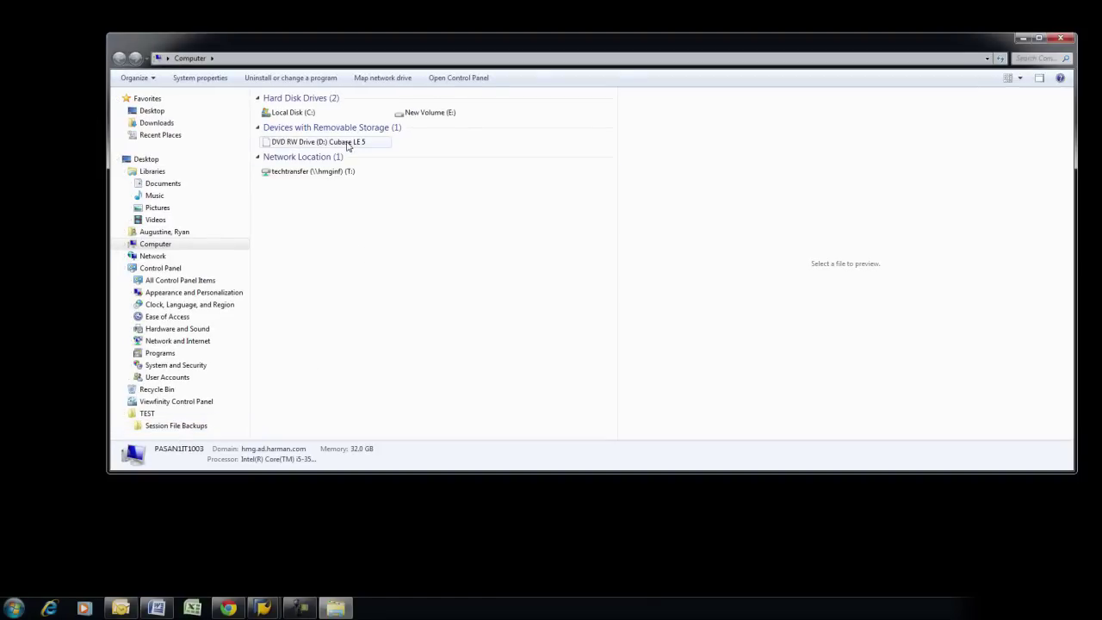
# - Open the Cubase LE 5 DVD drive (D:) and select the Cubase_LE_5_Start_Center application
pyautogui.doubleClick(343, 143)
pyautogui.click(322, 191)
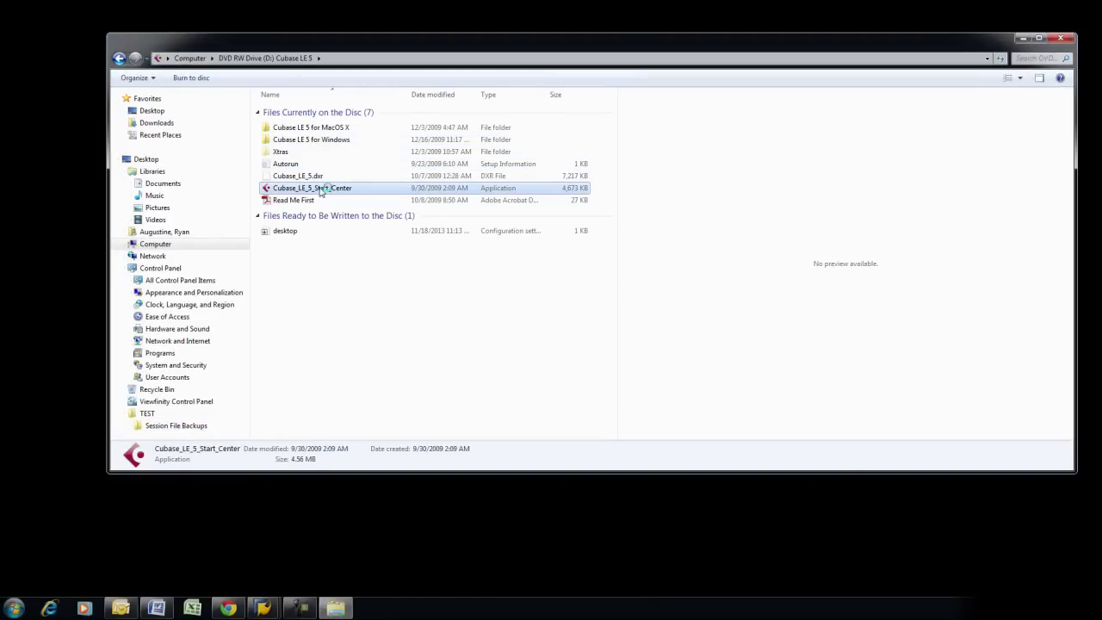
# - Launch the Start Center in English and begin the default Cubase LE 5 installation
pyautogui.doubleClick(320, 191)
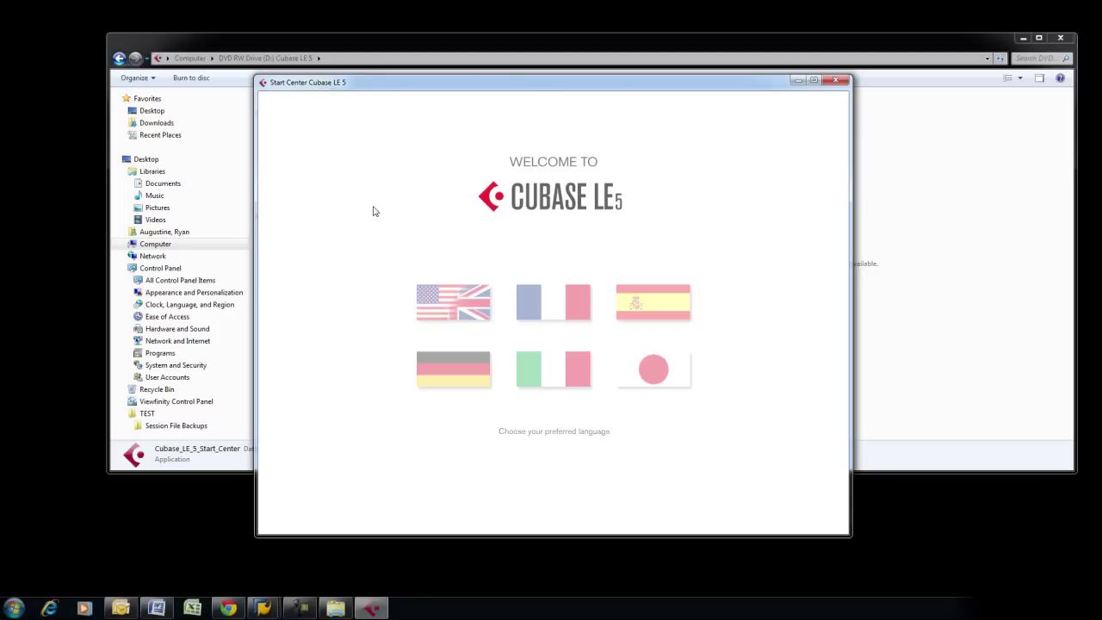
pyautogui.click(446, 301)
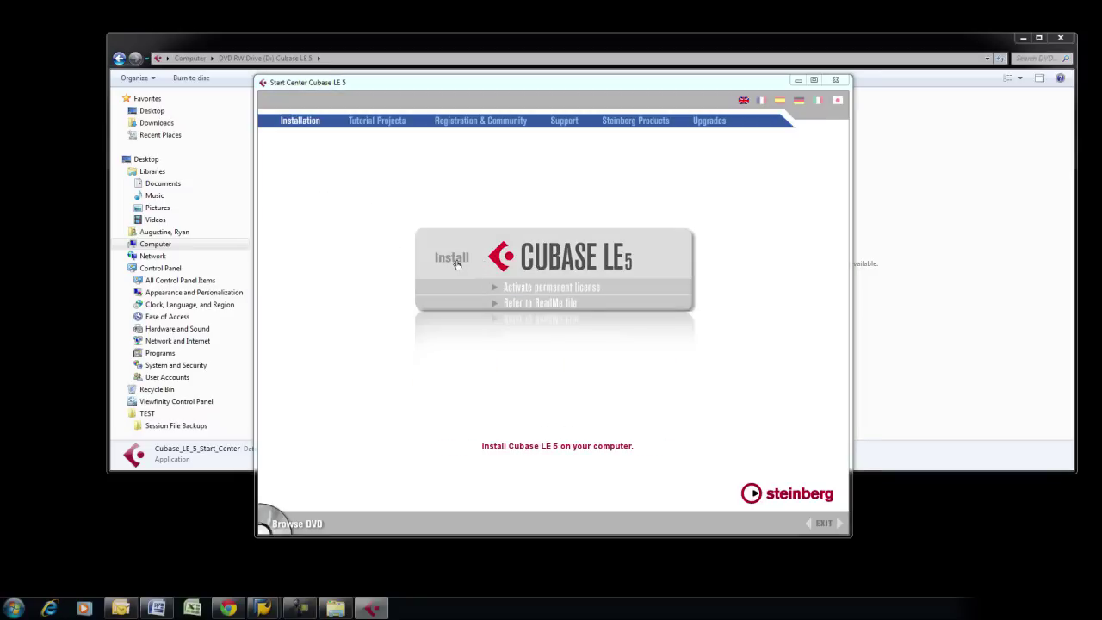
pyautogui.click(459, 258)
pyautogui.click(1064, 37)
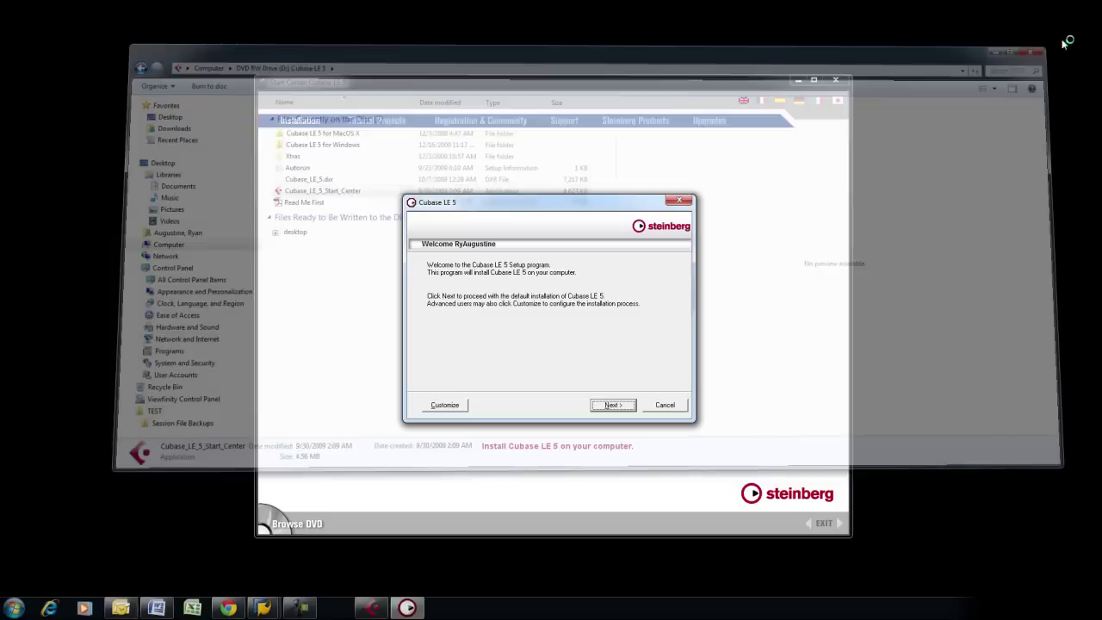
pyautogui.click(612, 406)
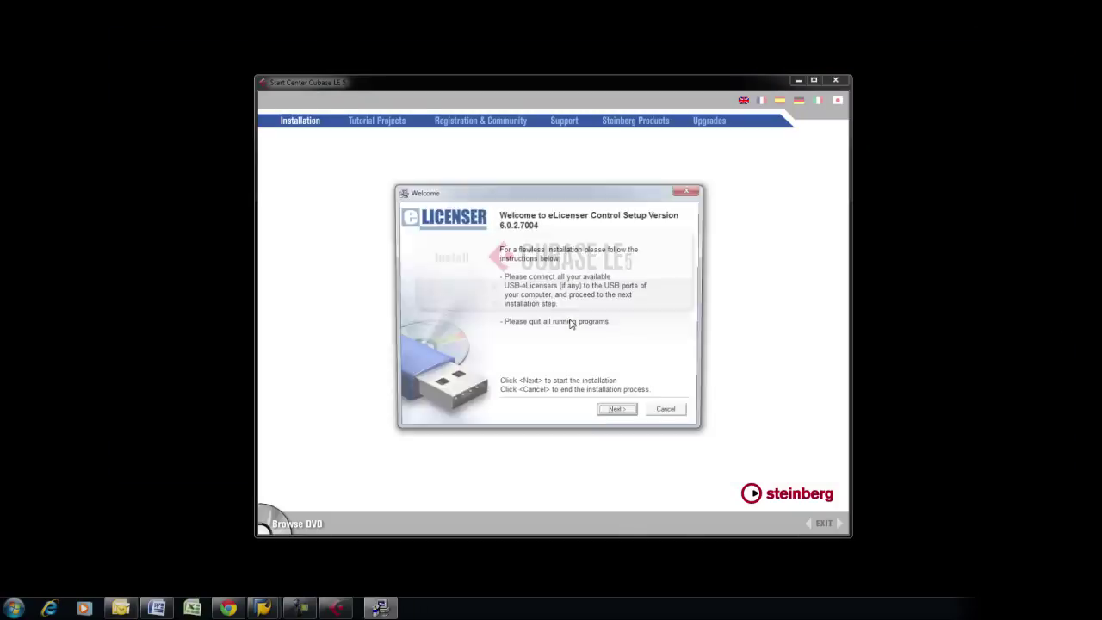
# - Accept the eLicenser license agreement and install eLicenser Control
pyautogui.click(619, 414)
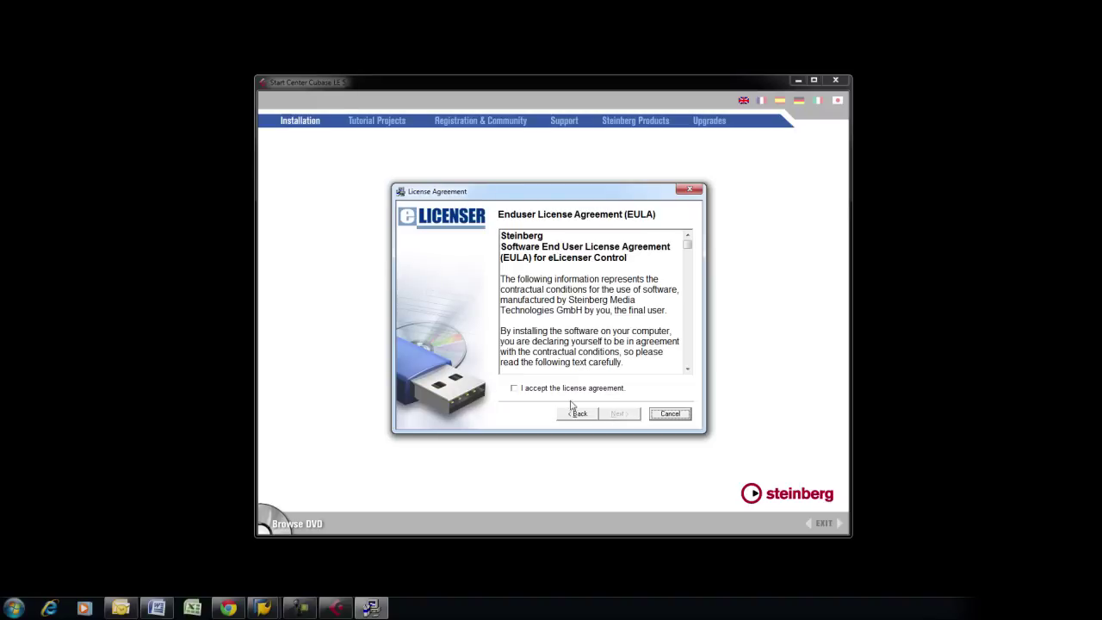
pyautogui.click(516, 389)
pyautogui.click(619, 414)
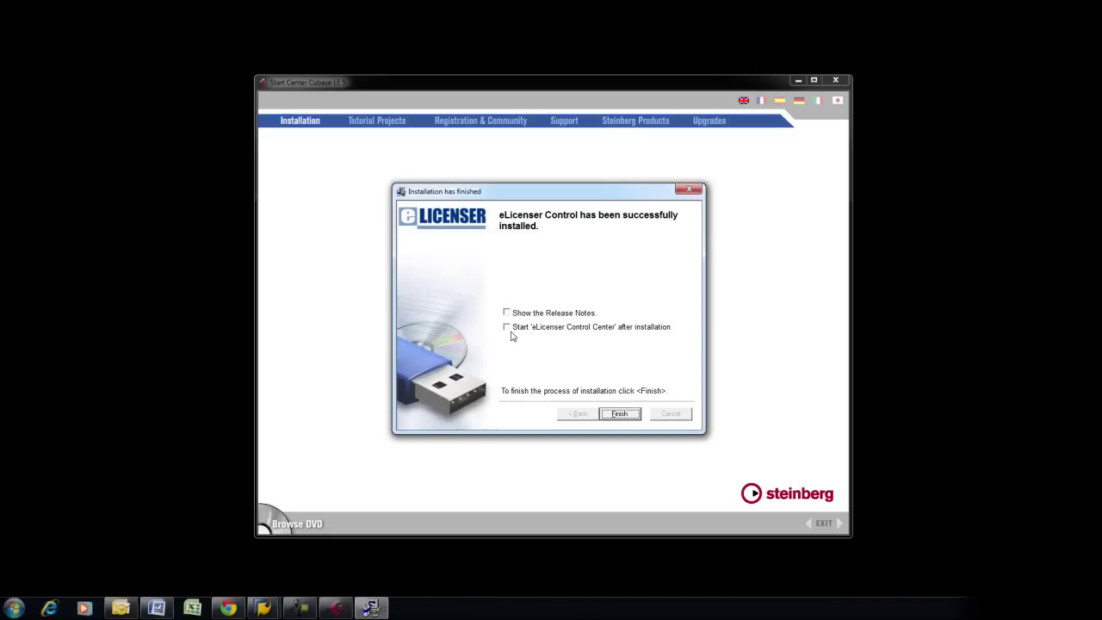
pyautogui.click(620, 414)
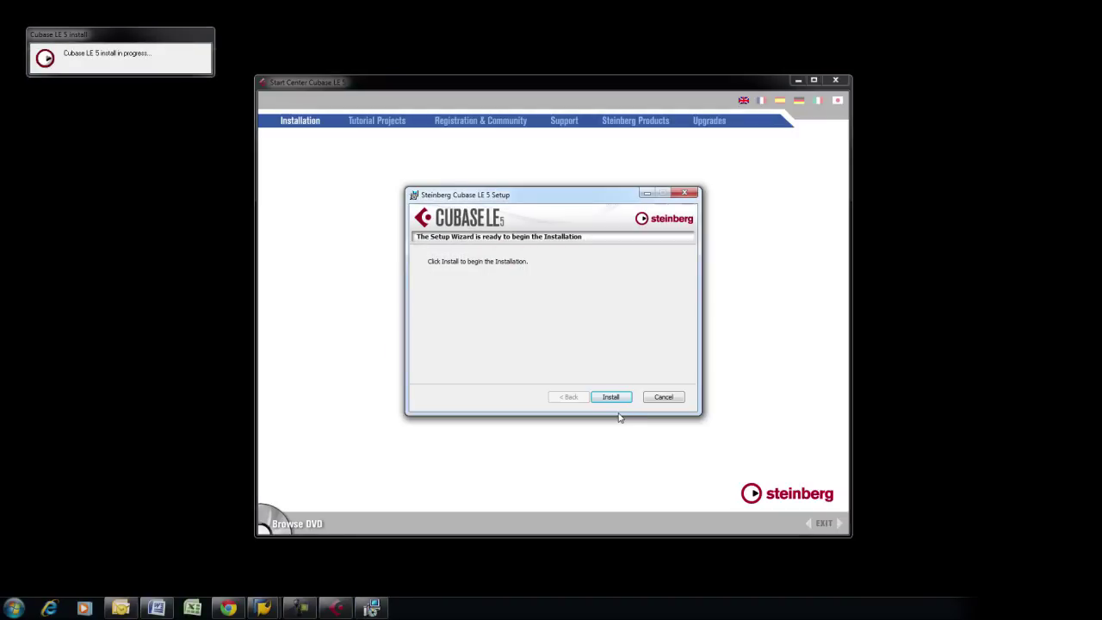
# - Accept the Cubase LE 5 license and install it with a desktop shortcut in the default location
pyautogui.click(616, 400)
pyautogui.click(432, 360)
pyautogui.click(624, 399)
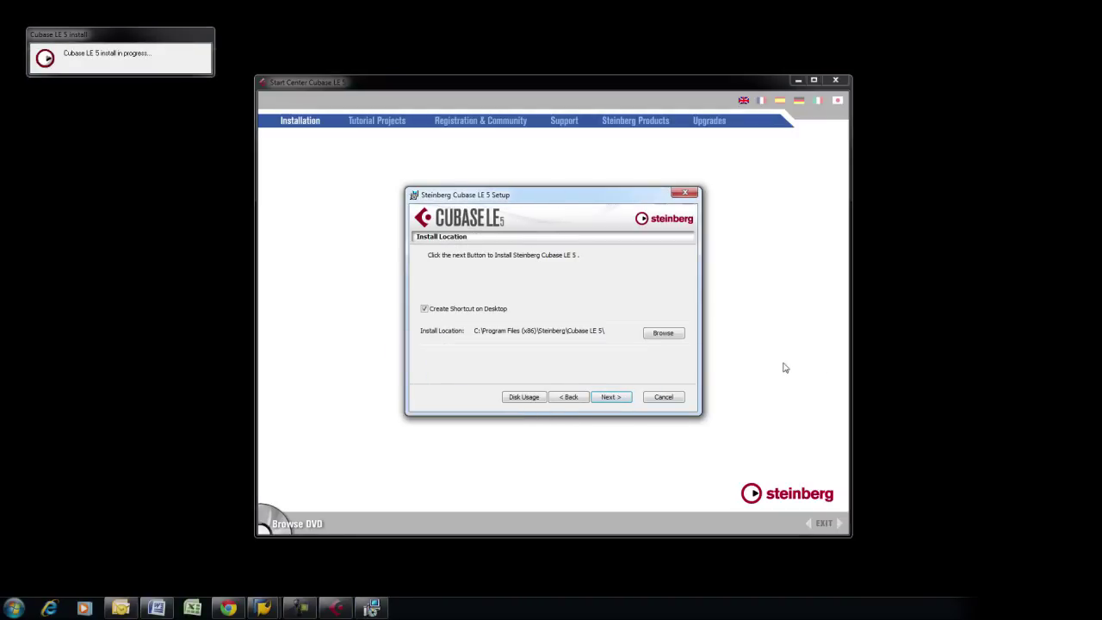
pyautogui.click(612, 396)
pyautogui.click(626, 397)
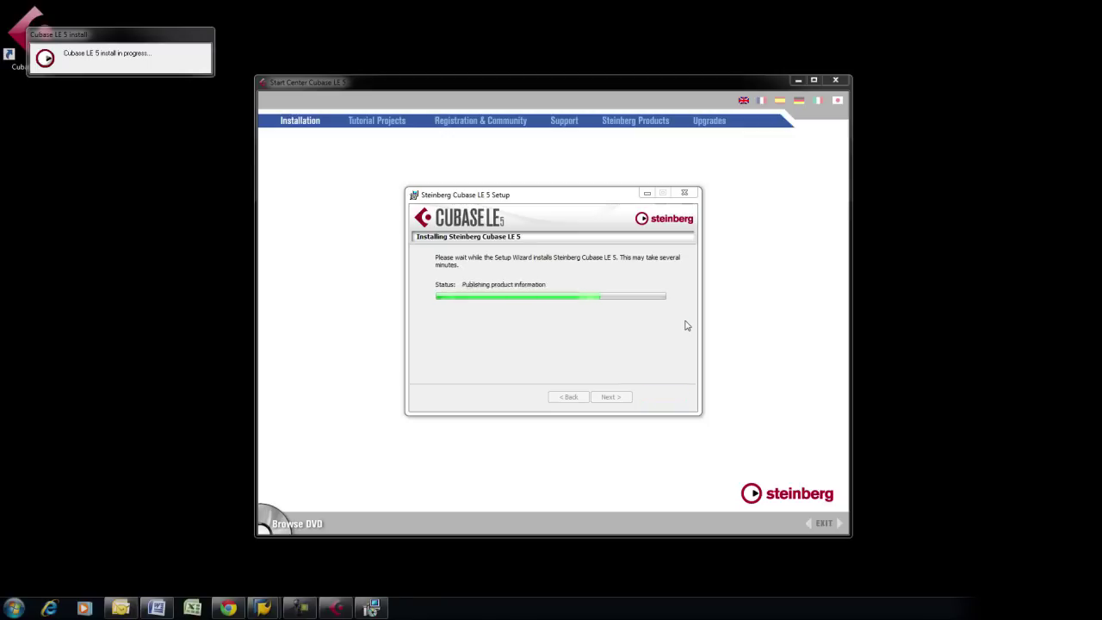
pyautogui.click(610, 397)
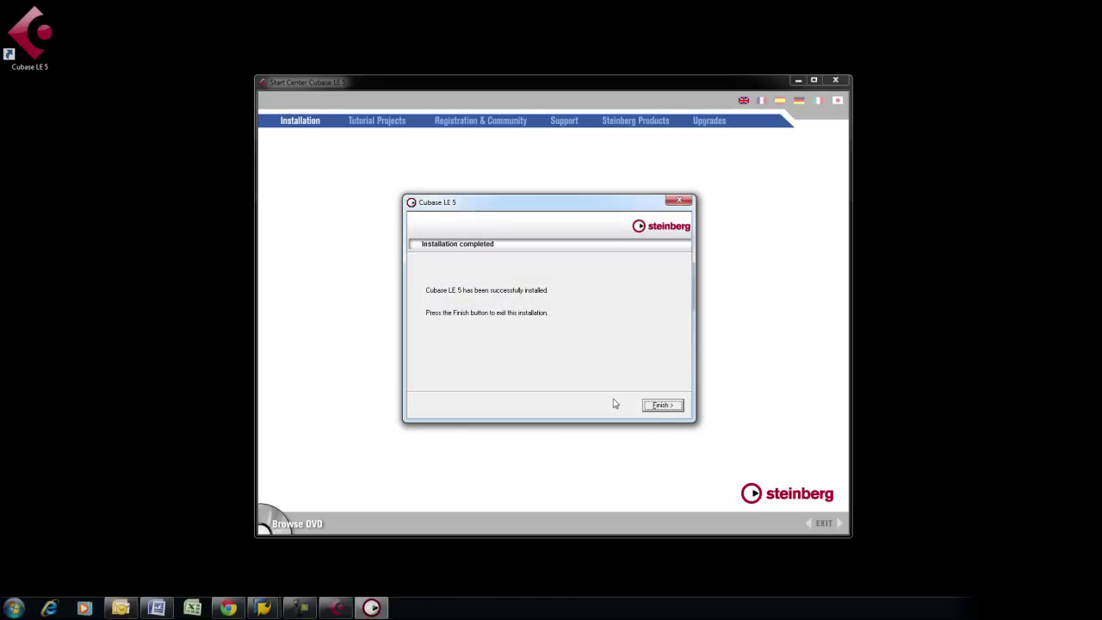
pyautogui.click(661, 408)
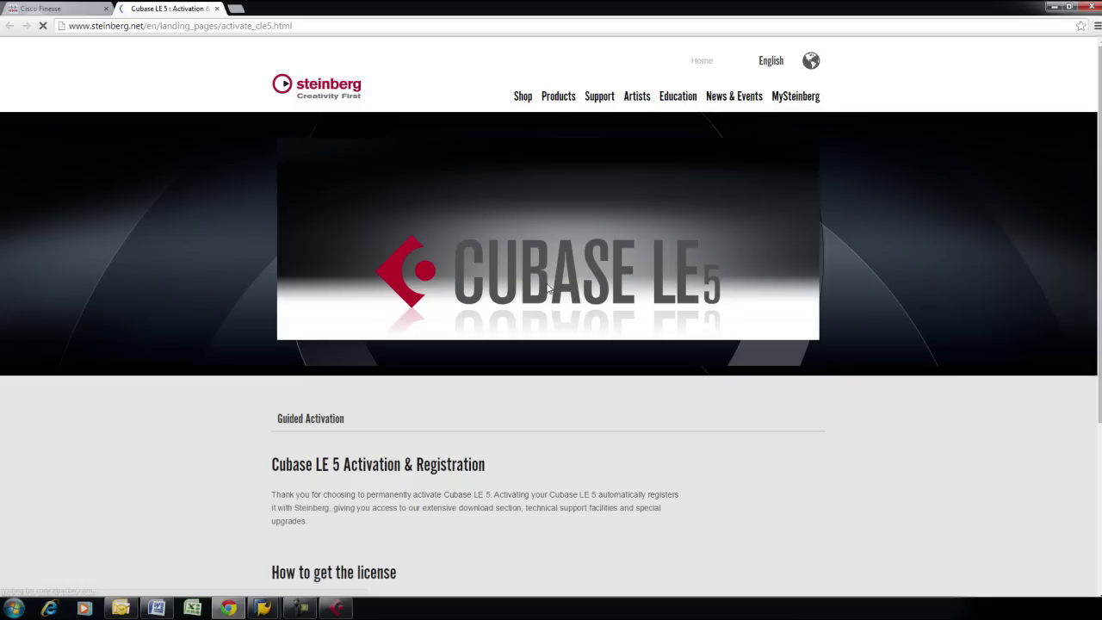
# - Start the guided activation from the Cubase LE 5 Activation & Registration page with Start now!
pyautogui.scroll(-2, 202, 425)
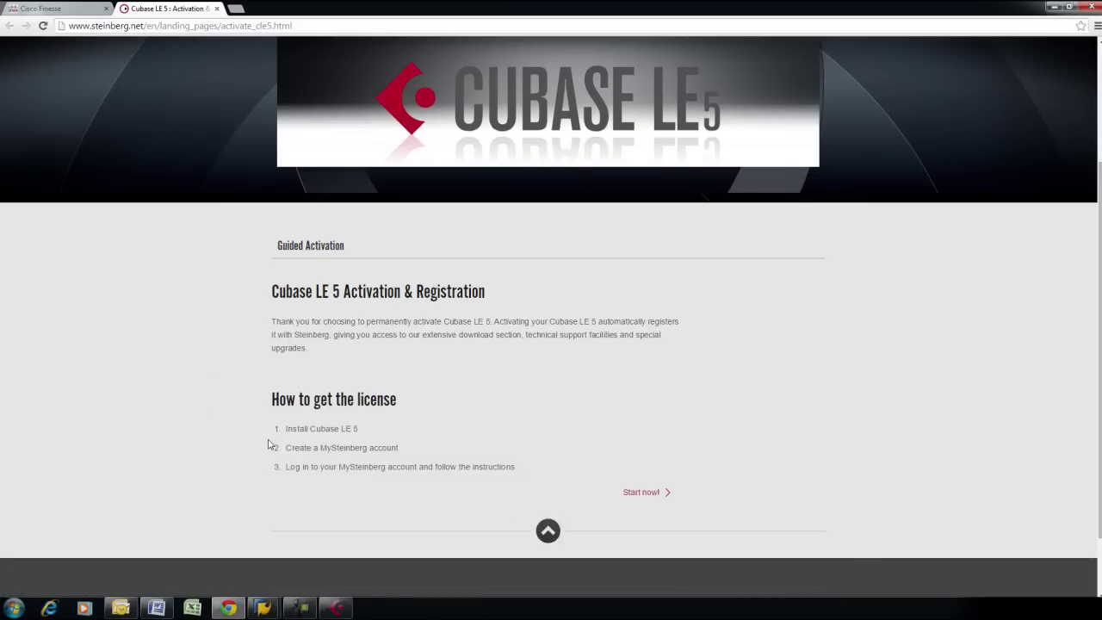
pyautogui.click(637, 494)
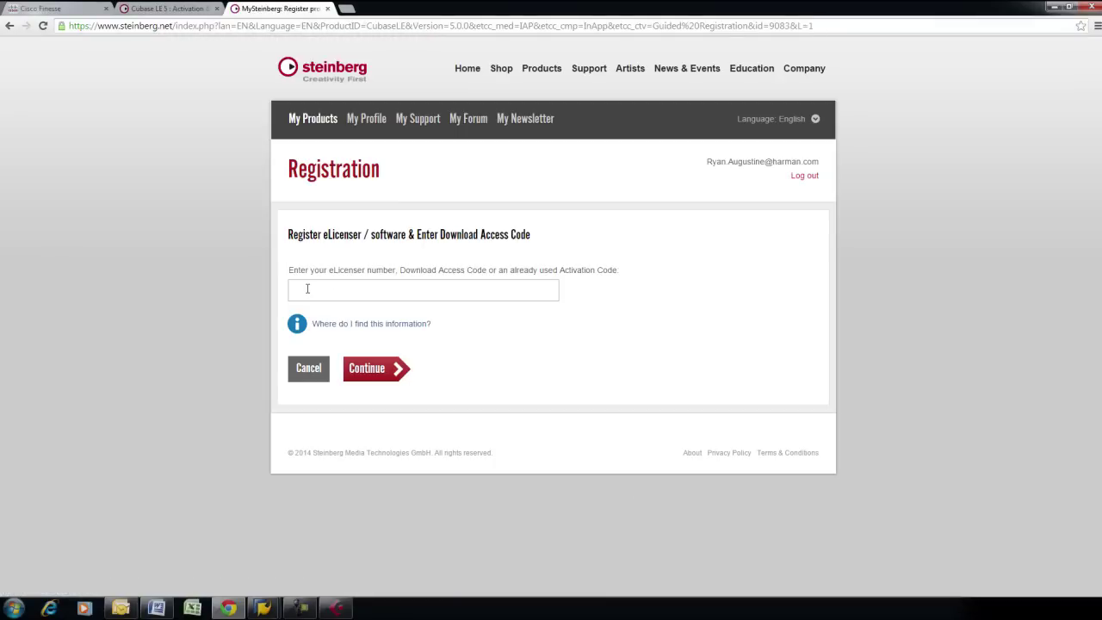
pyautogui.click(14, 607)
# - Launch eLicenser Control Center from All Programs > eLicenser
pyautogui.click(39, 561)
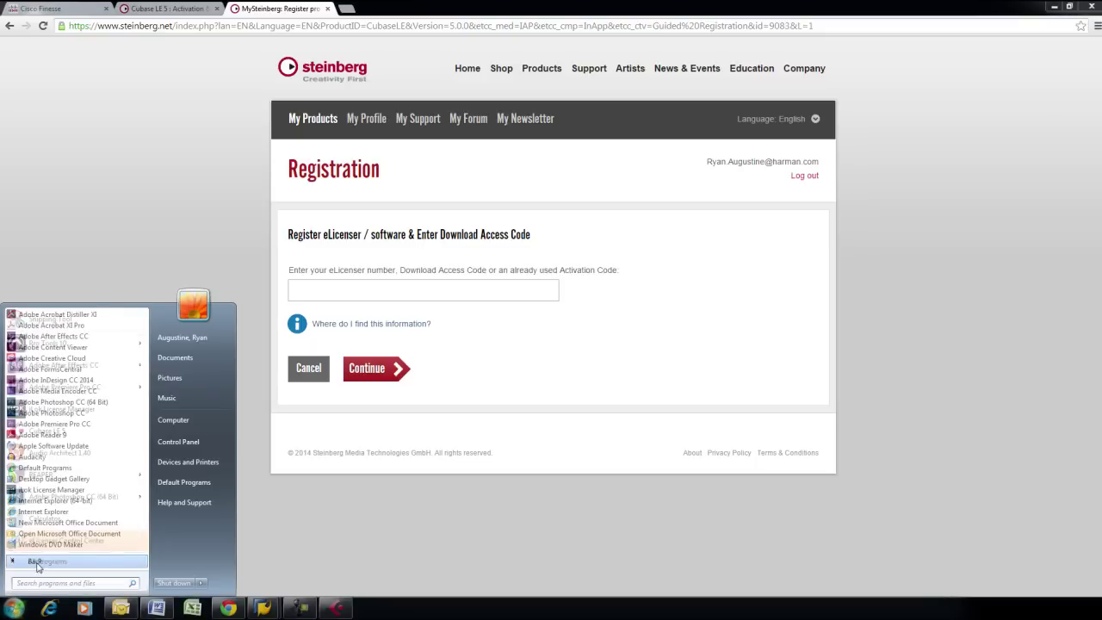
pyautogui.scroll(-10, 60, 497)
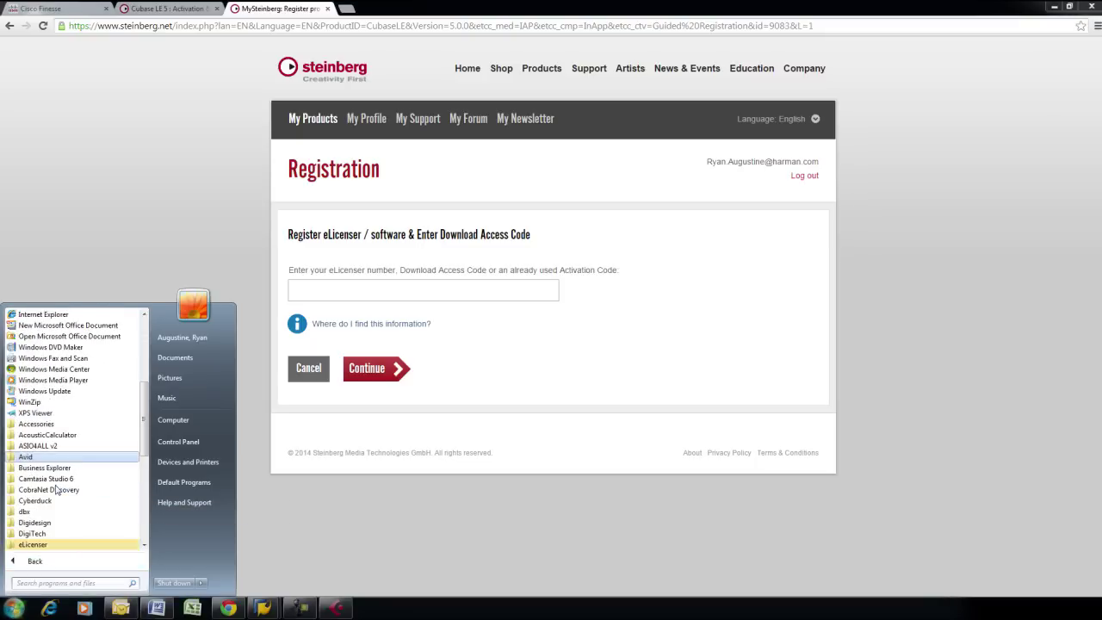
pyautogui.click(32, 446)
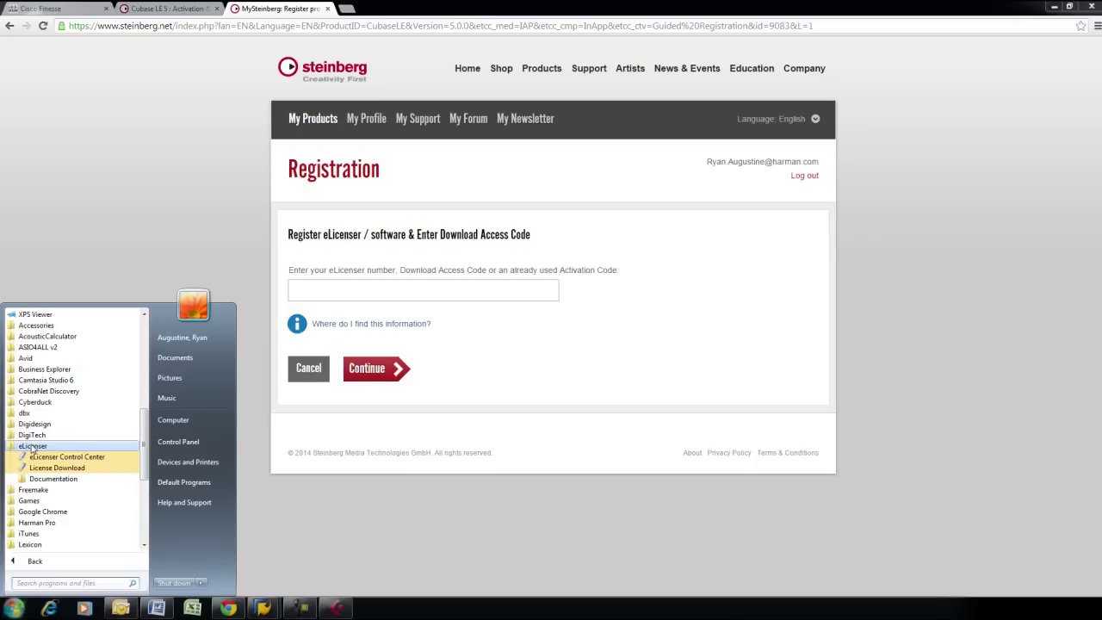
pyautogui.click(67, 456)
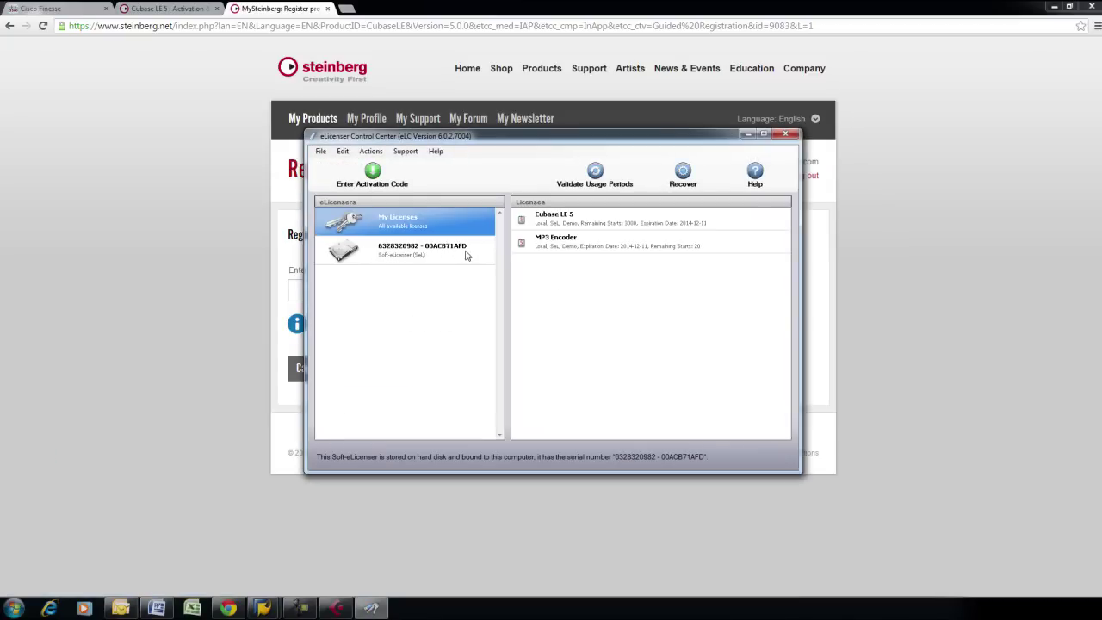
# - Copy the Soft-eLicenser serial number via Edit, then minimize eLicenser Control Center
pyautogui.click(340, 153)
pyautogui.click(373, 166)
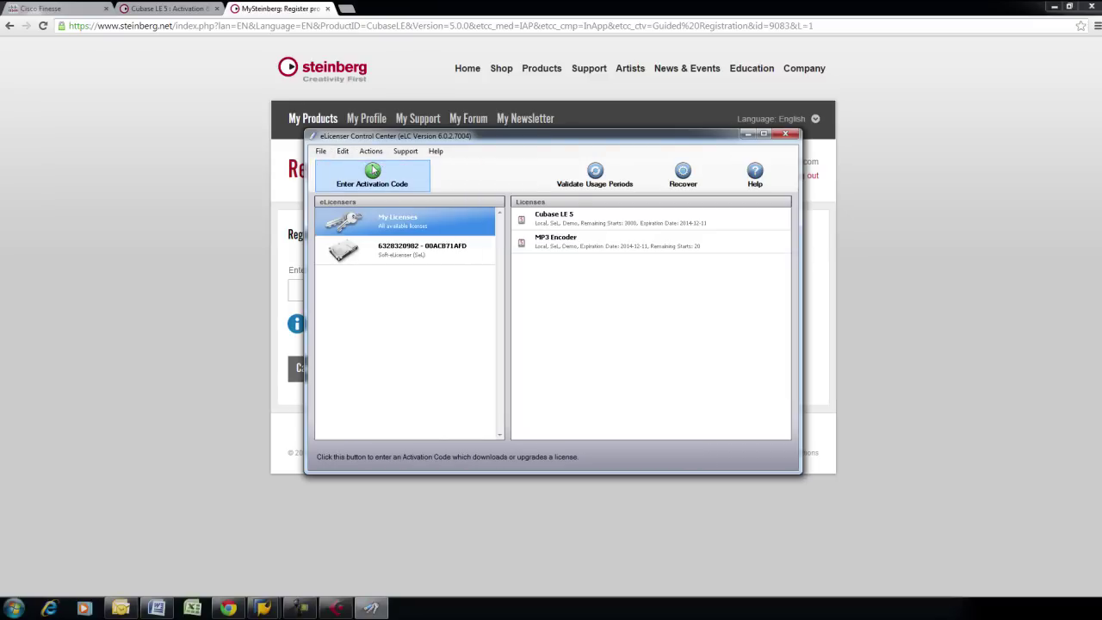
pyautogui.click(749, 135)
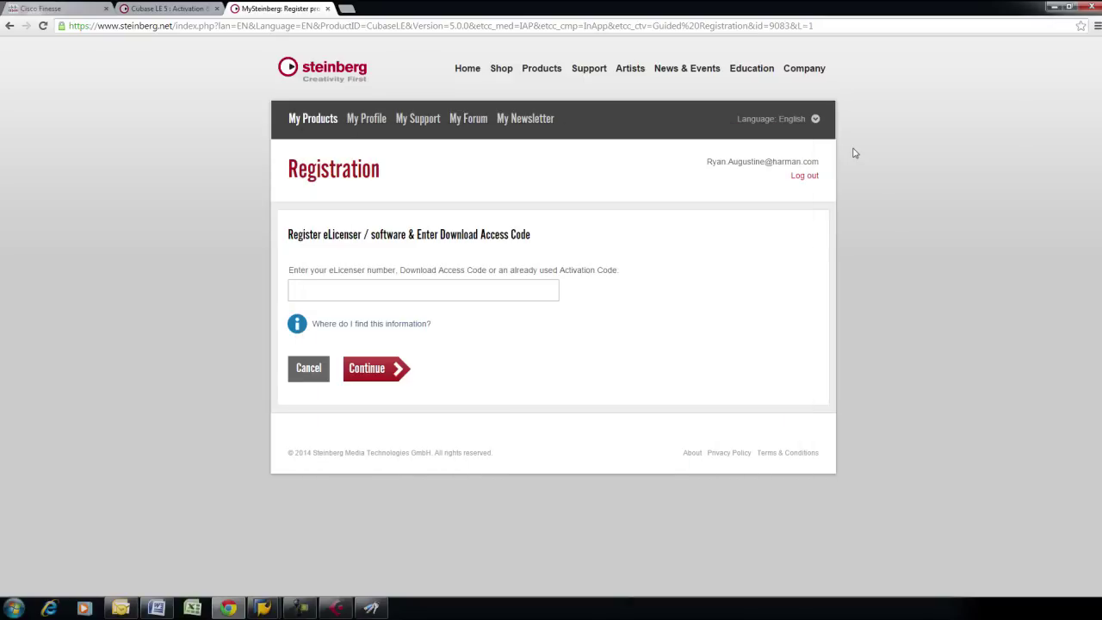
# - Paste the Soft-eLicenser serial number into the MySteinberg code field and submit it
pyautogui.click(301, 291)
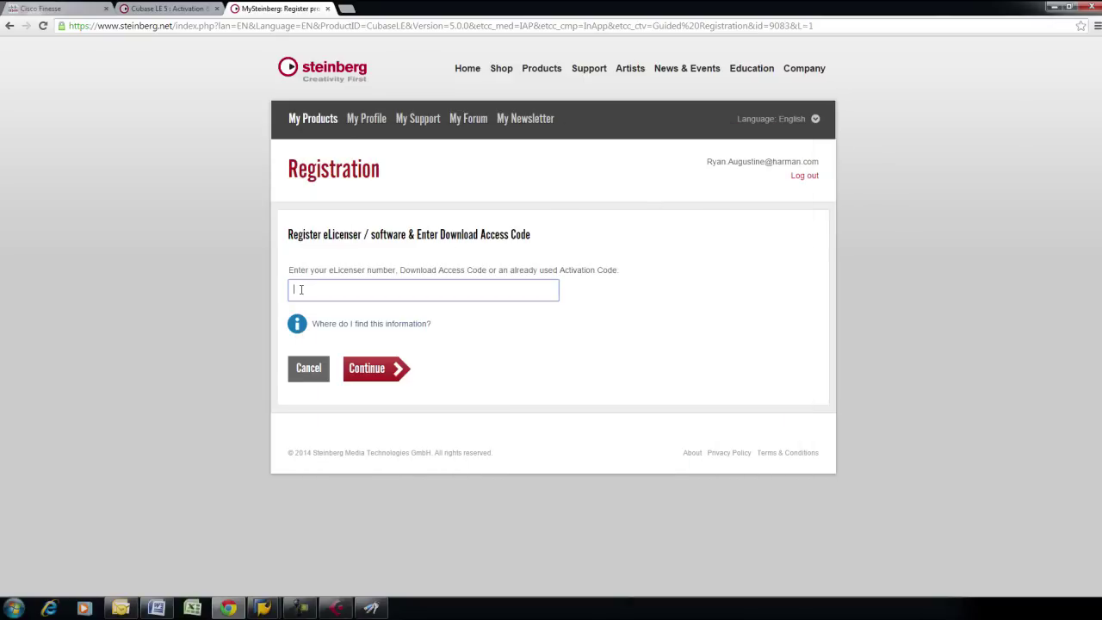
pyautogui.rightClick(300, 289)
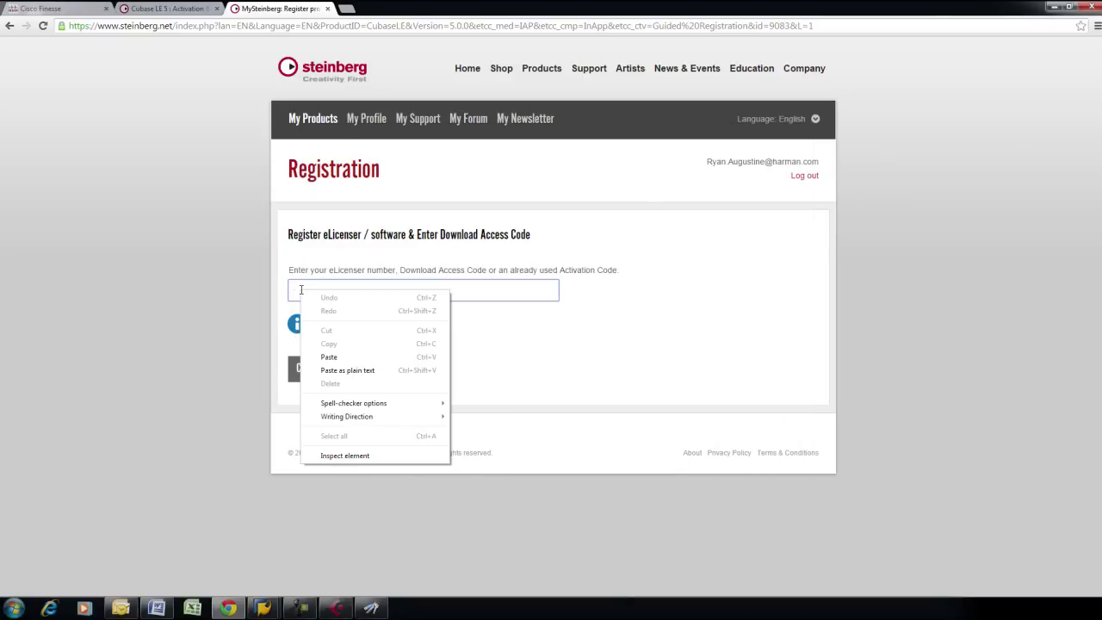
pyautogui.click(329, 357)
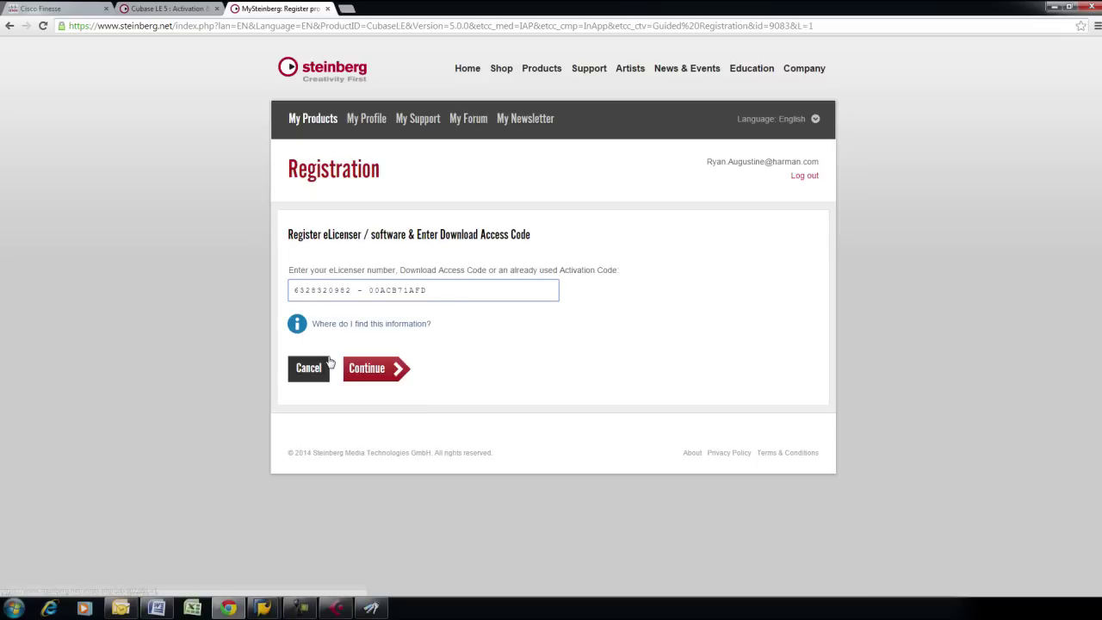
pyautogui.click(372, 368)
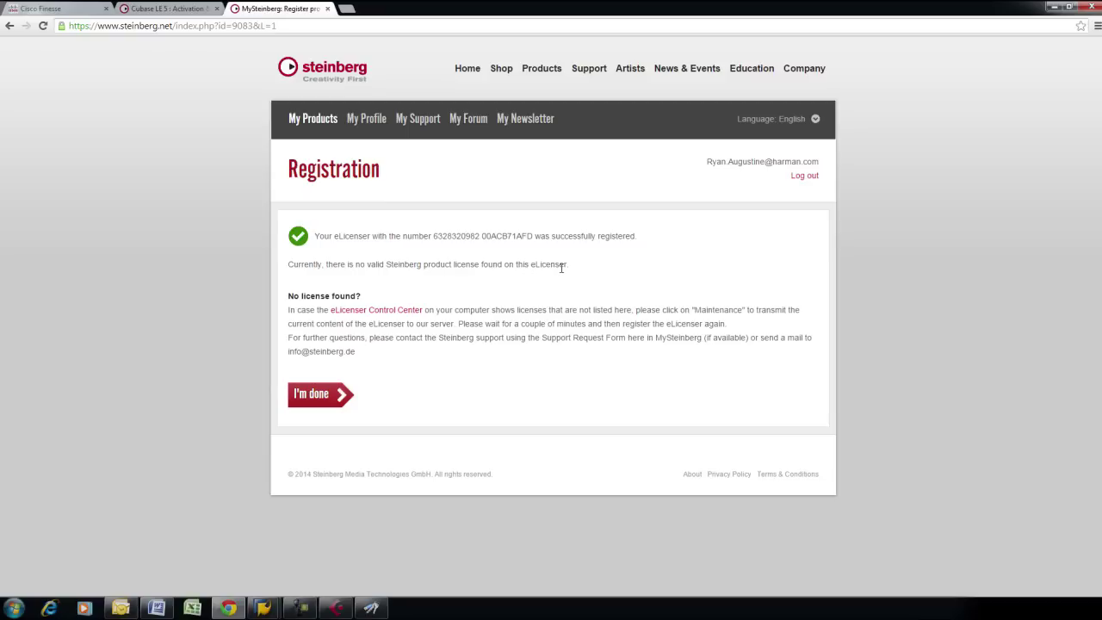
pyautogui.click(372, 608)
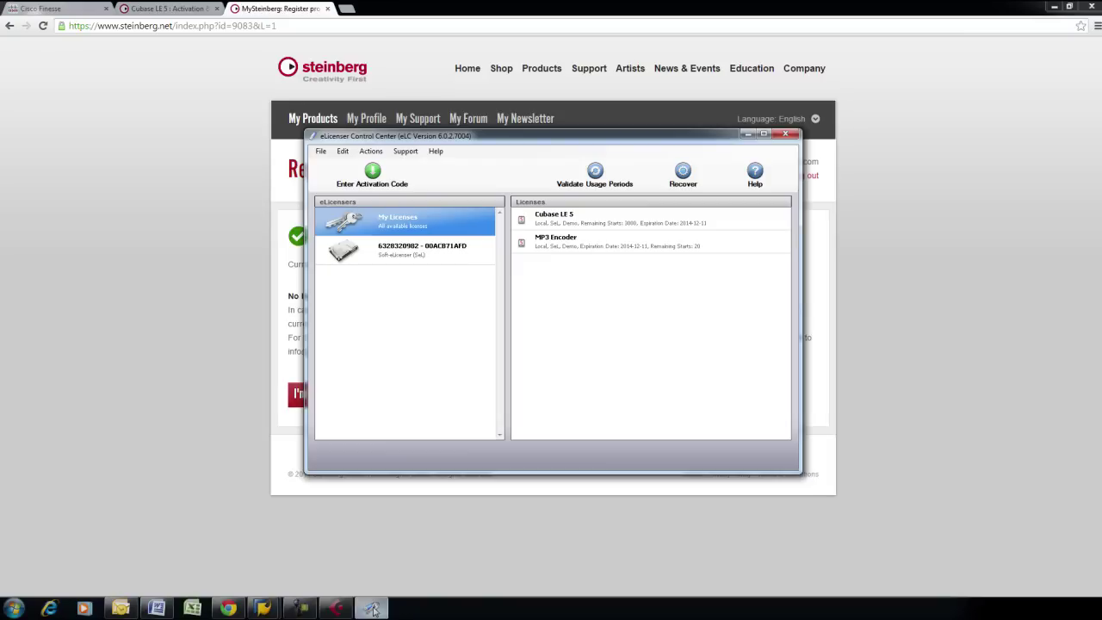
# - Send the eLicenser information via Support > Send eLicenser Information, then return to My products
pyautogui.click(406, 152)
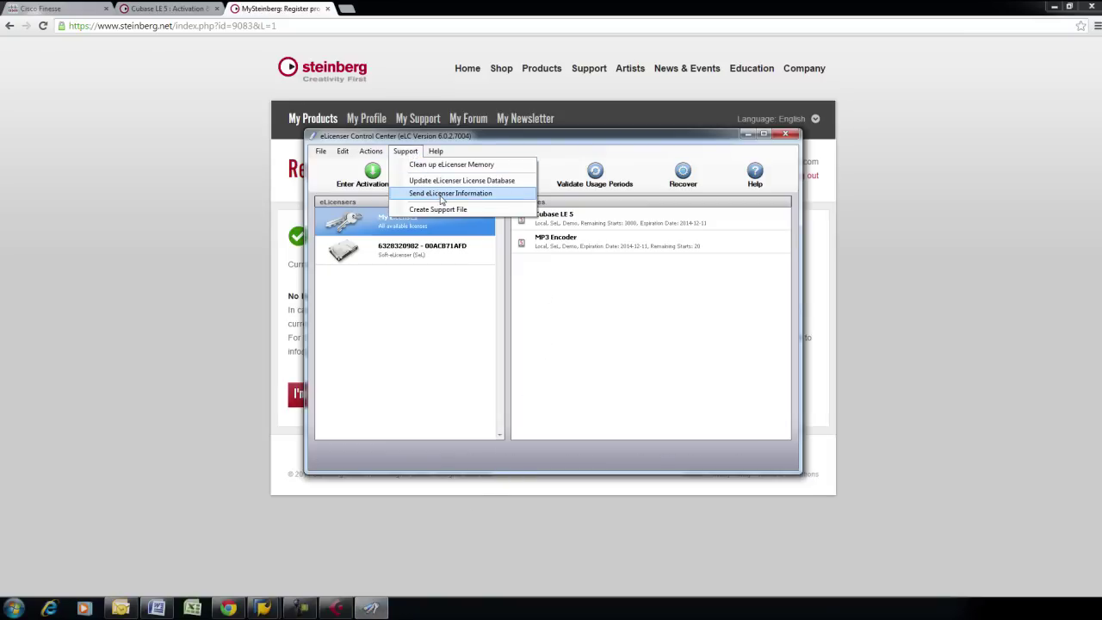
pyautogui.click(442, 196)
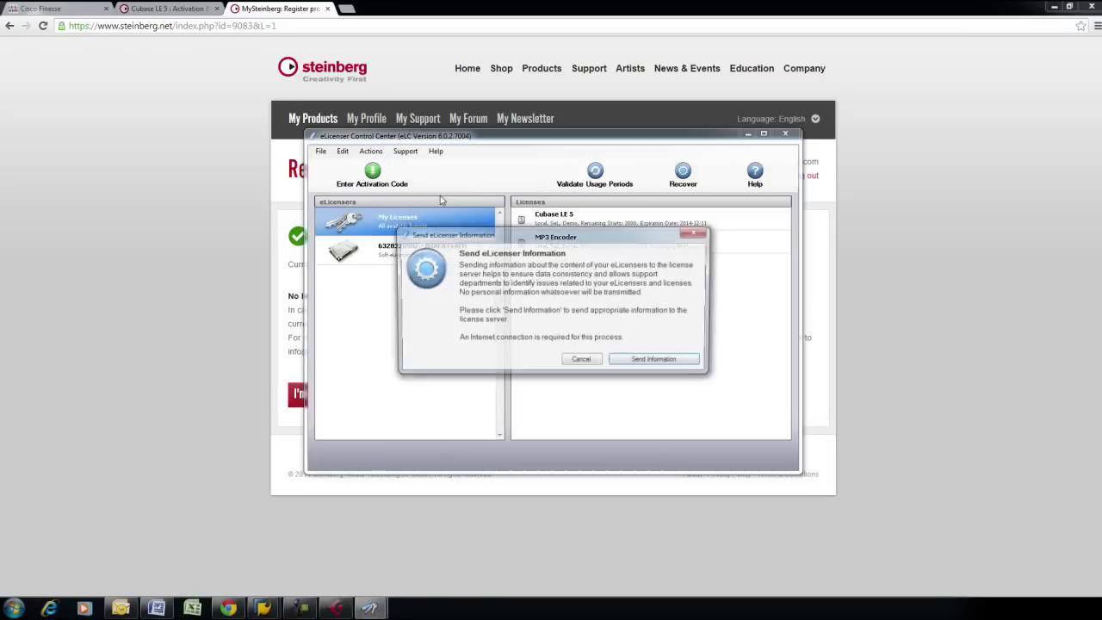
pyautogui.click(656, 361)
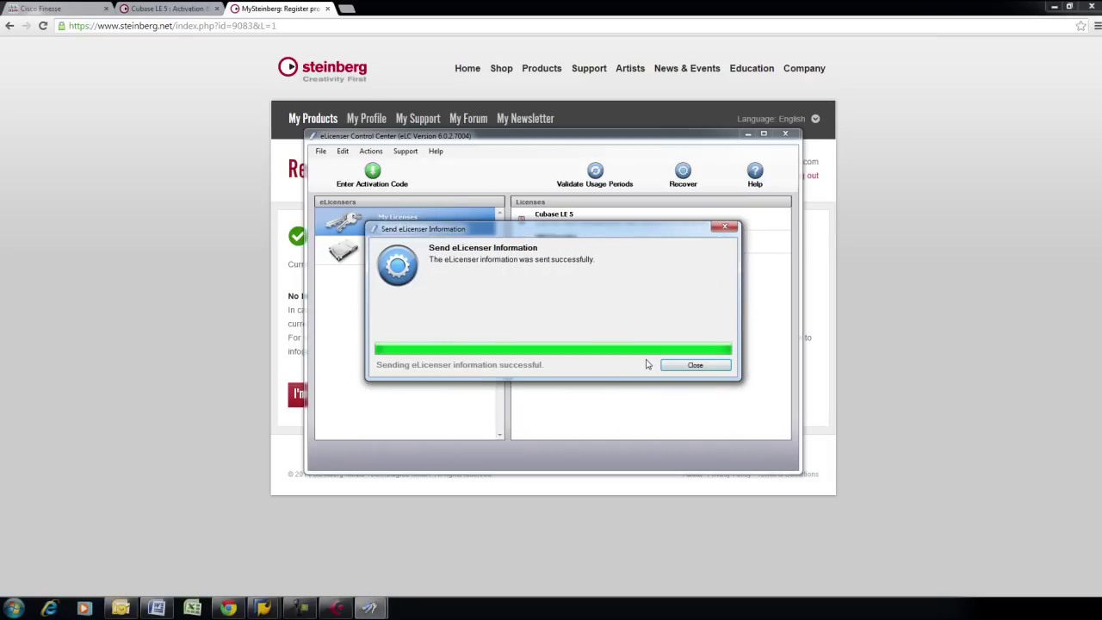
pyautogui.click(695, 365)
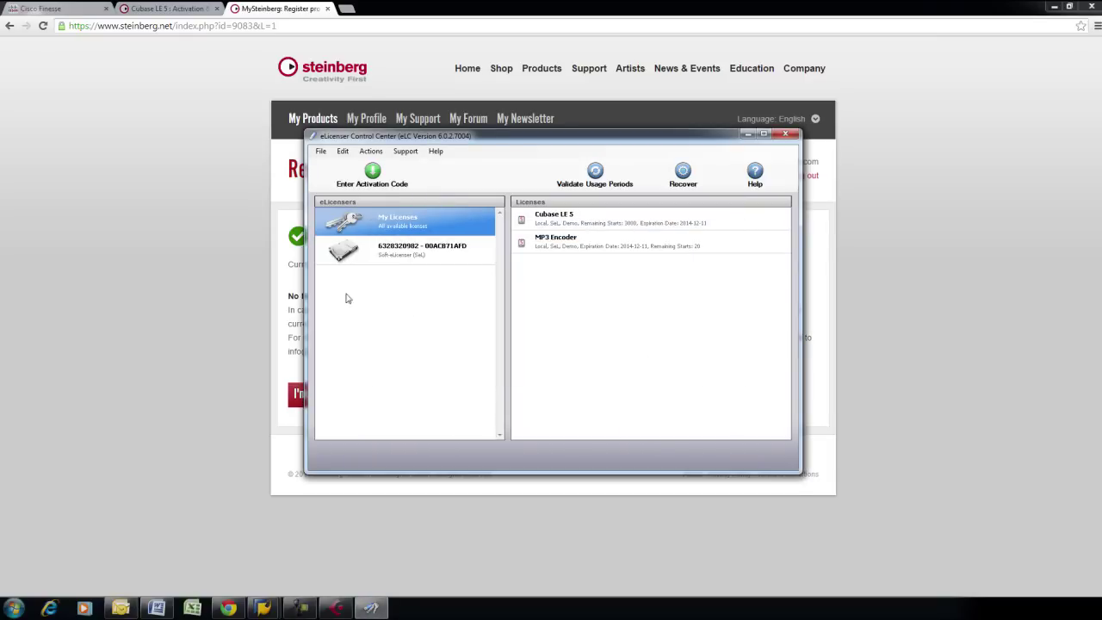
pyautogui.click(252, 260)
pyautogui.click(312, 393)
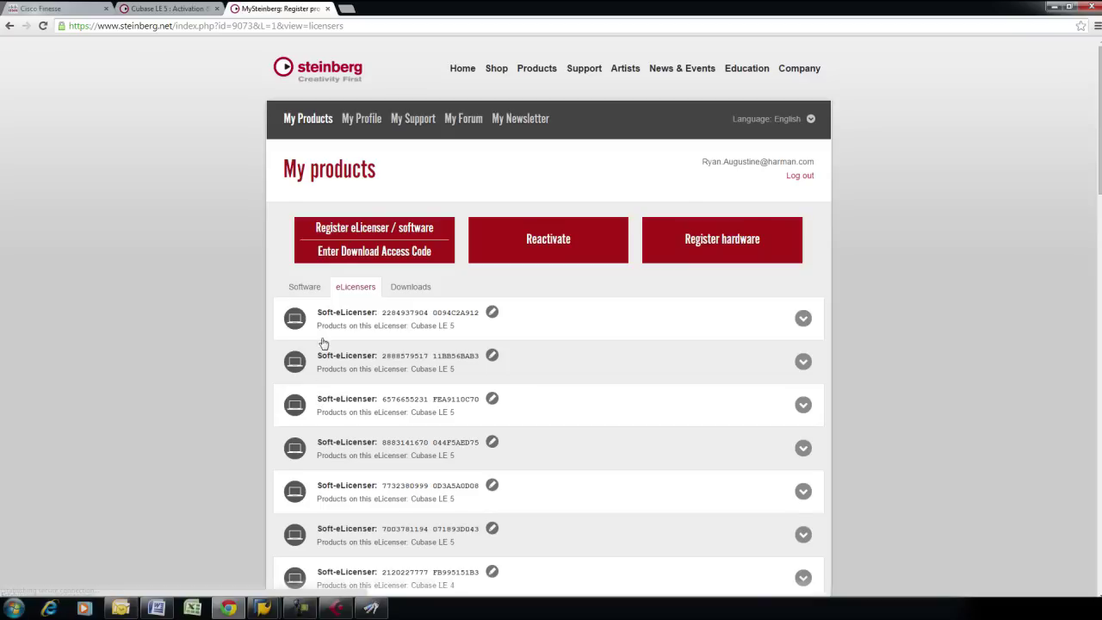
# - Register the eLicenser again by pasting its serial number and continuing
pyautogui.click(357, 235)
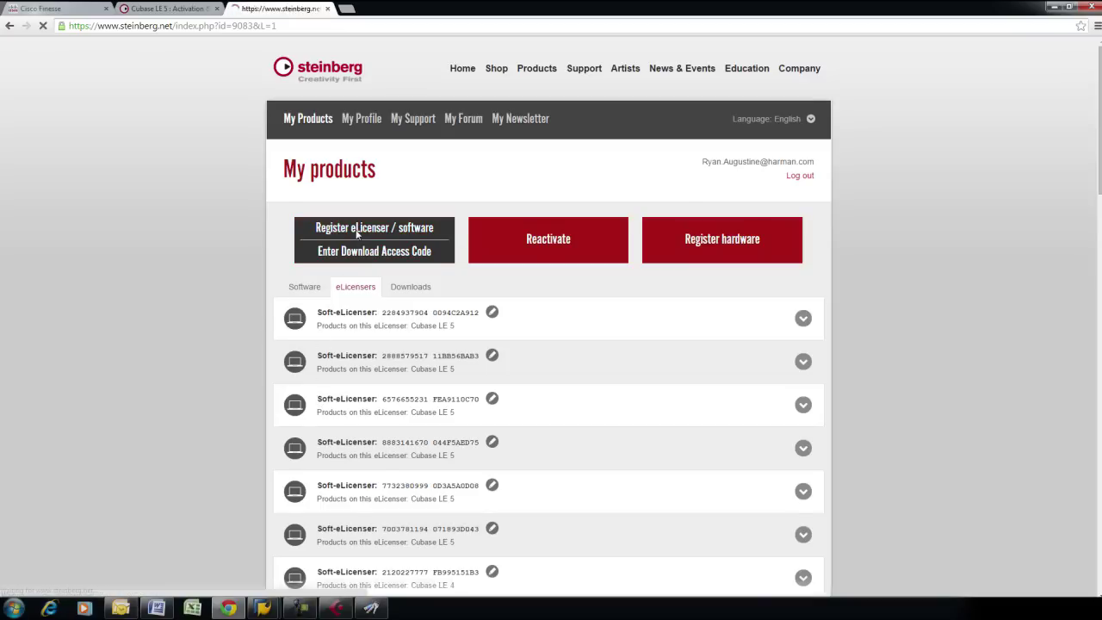
pyautogui.rightClick(299, 290)
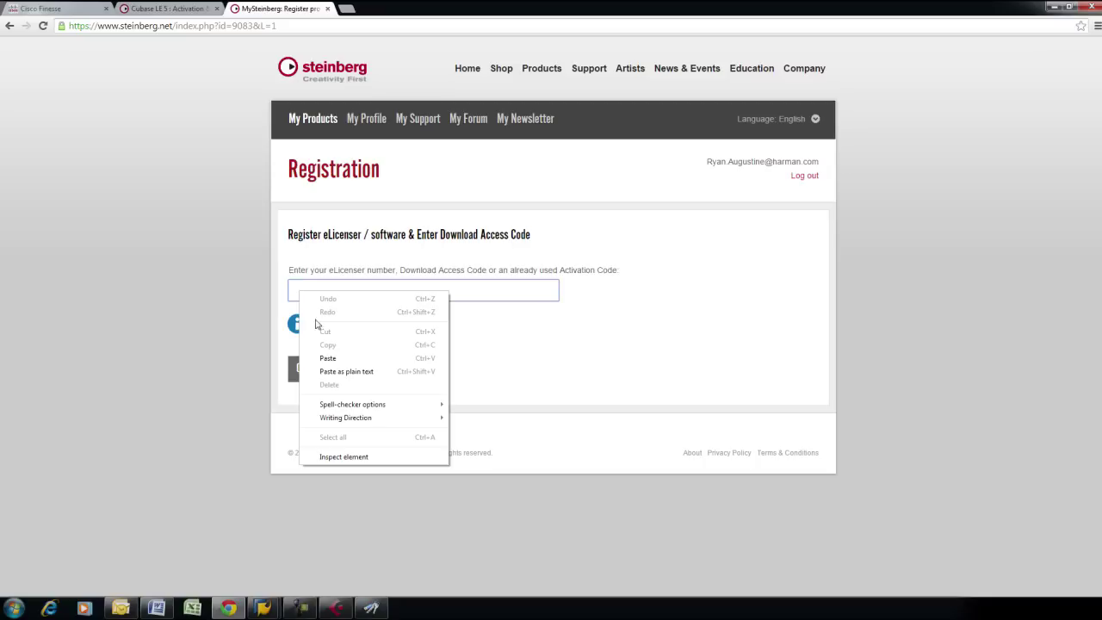
pyautogui.click(334, 358)
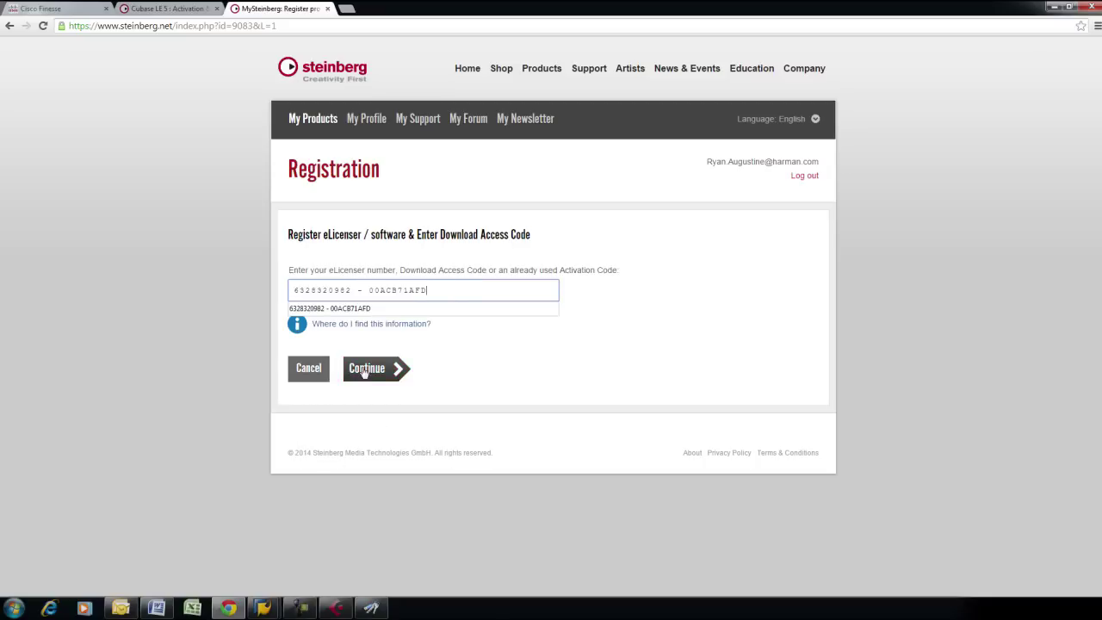
pyautogui.click(369, 370)
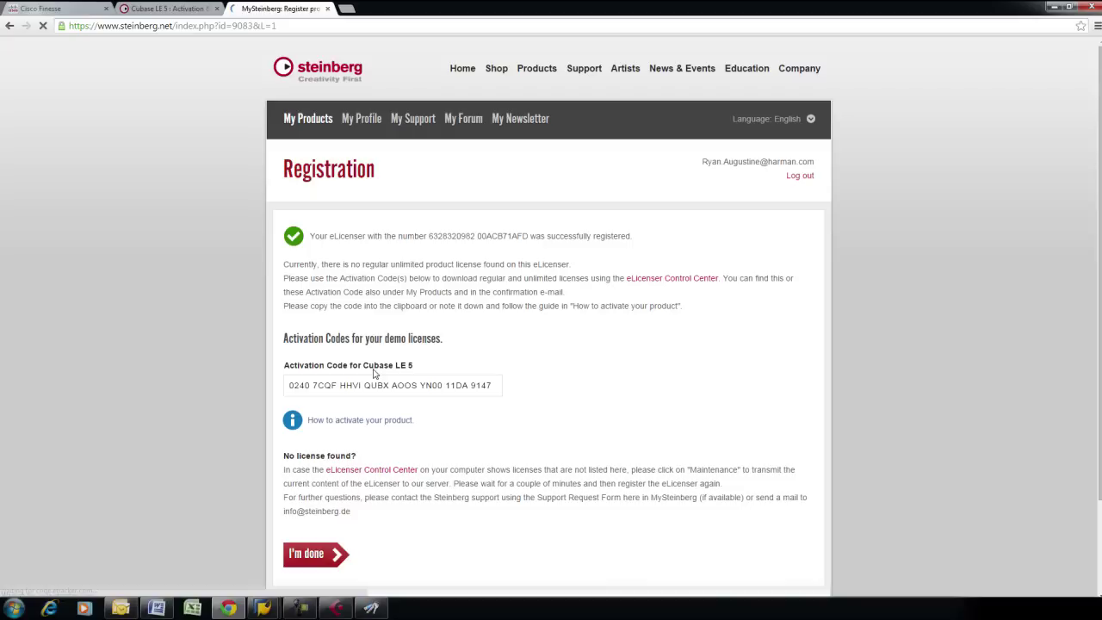
# - Copy the Cubase LE 5 demo activation code and return to My products
pyautogui.moveTo(494, 386); pyautogui.dragTo(271, 389)
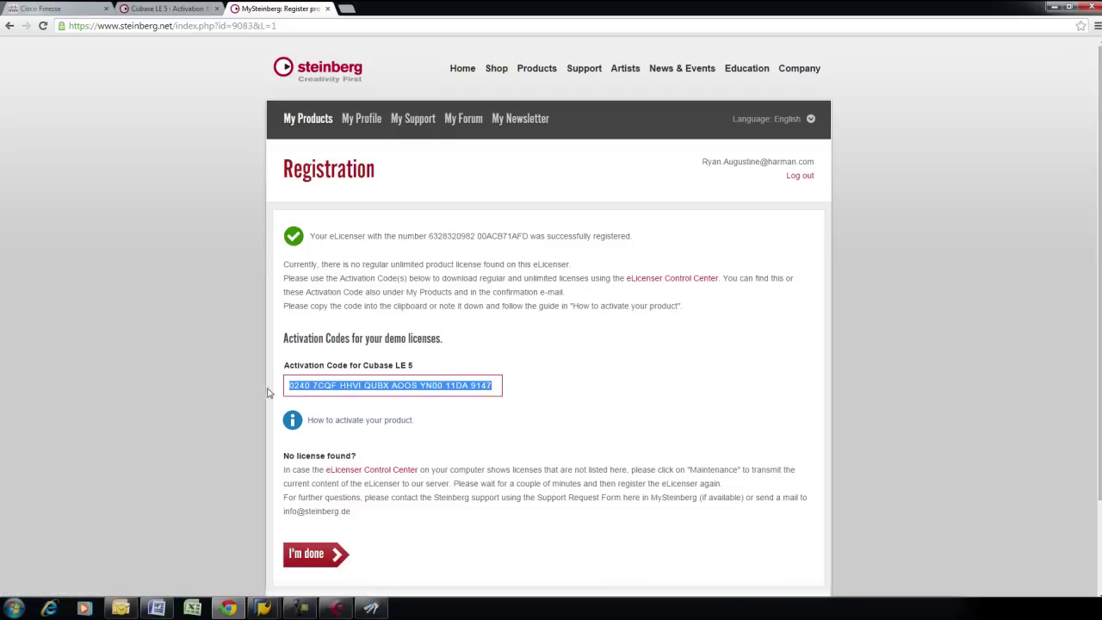
pyautogui.rightClick(302, 389)
pyautogui.click(332, 439)
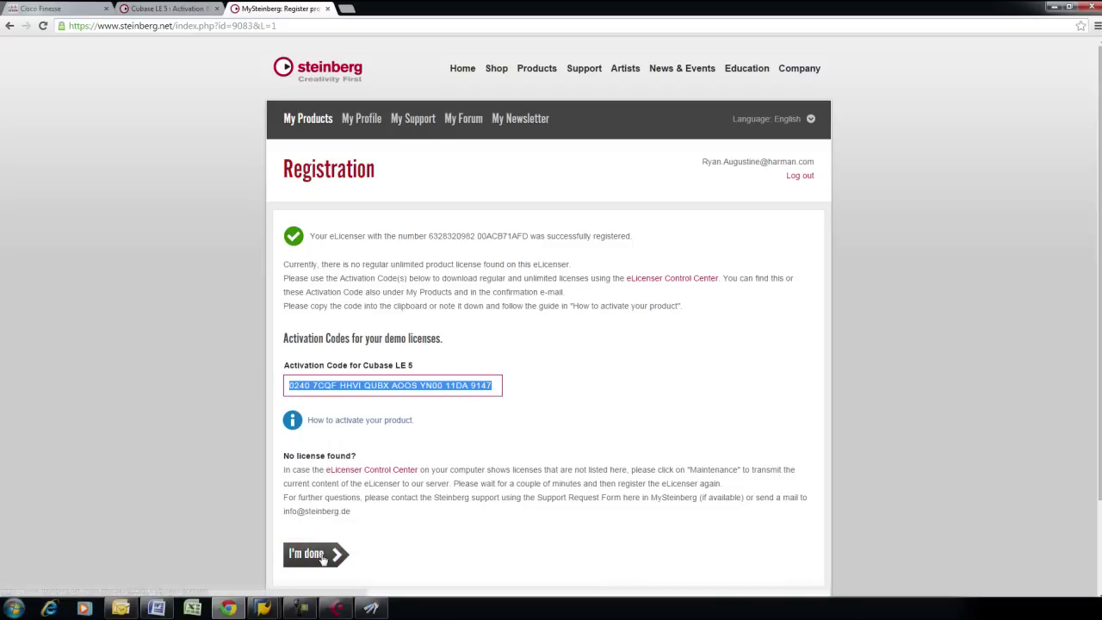
pyautogui.click(323, 556)
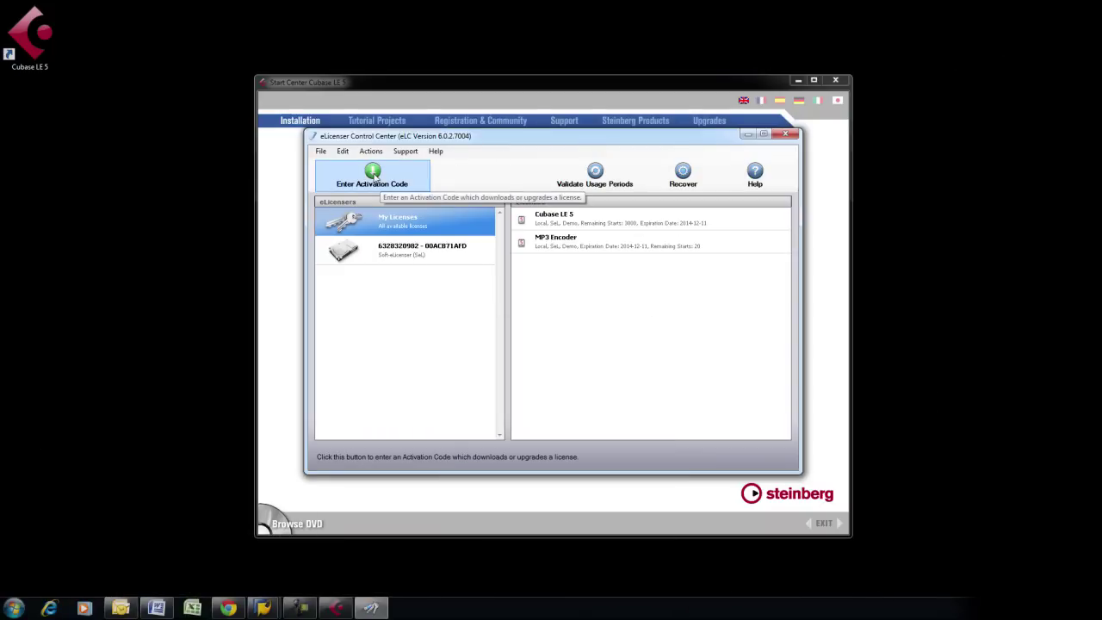
# - Enter the copied activation code and download the Cubase LE 5 license onto the soft-eLicenser
pyautogui.click(373, 174)
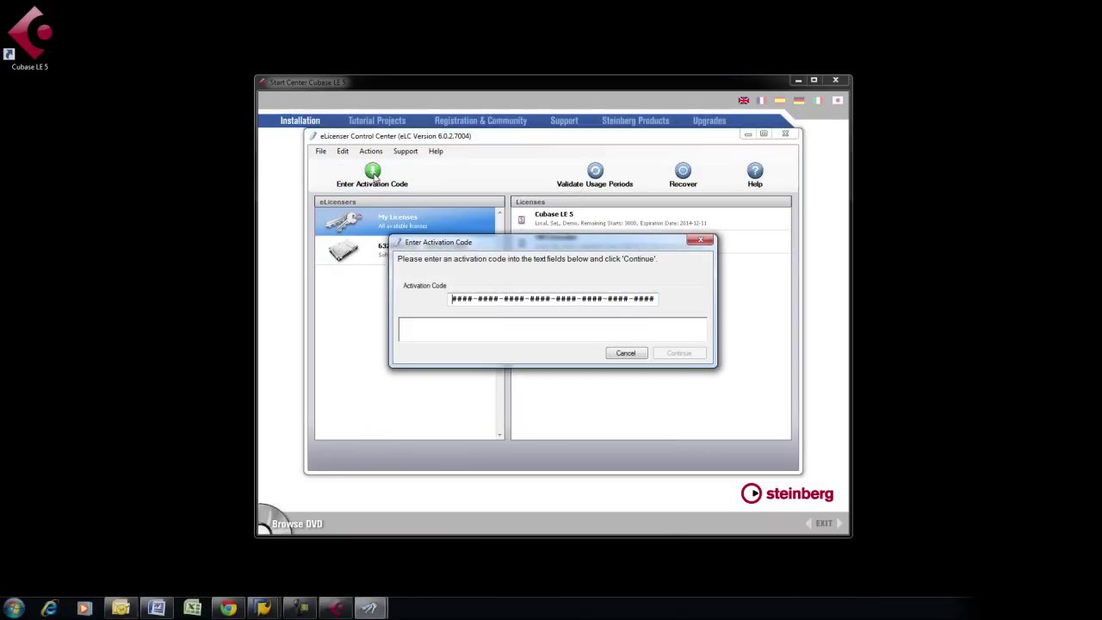
pyautogui.hotkey('ctrl', 'v')
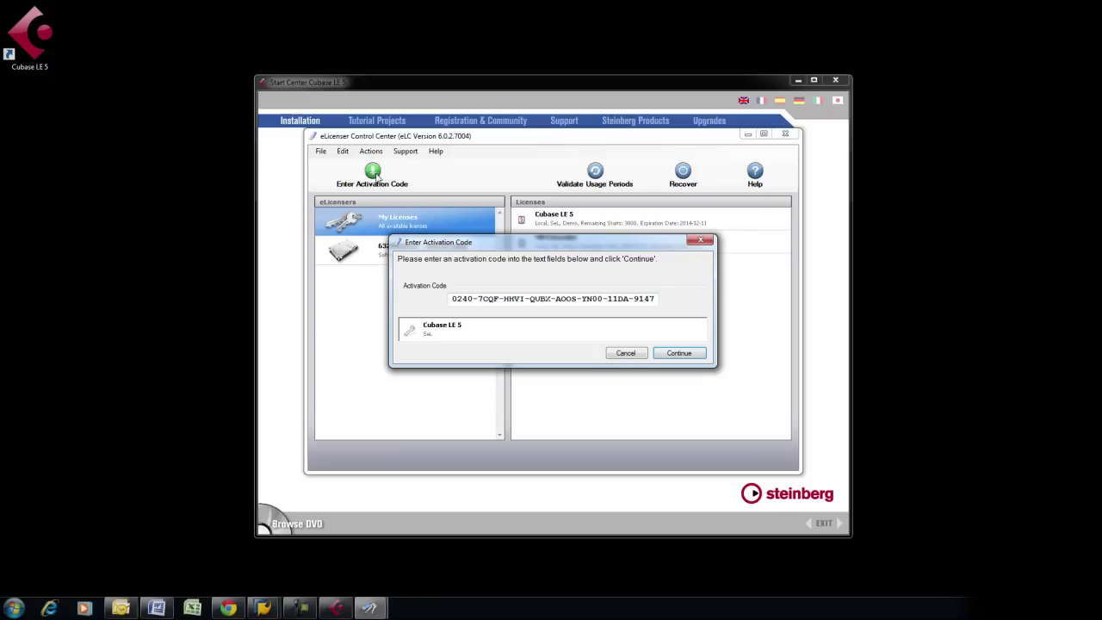
pyautogui.click(680, 356)
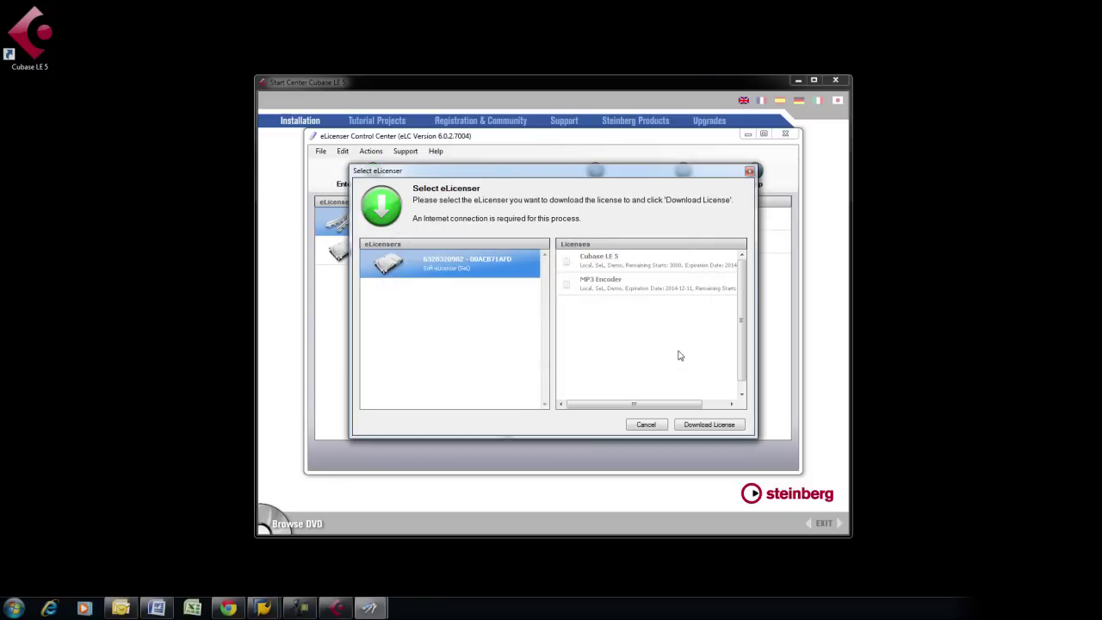
pyautogui.click(710, 427)
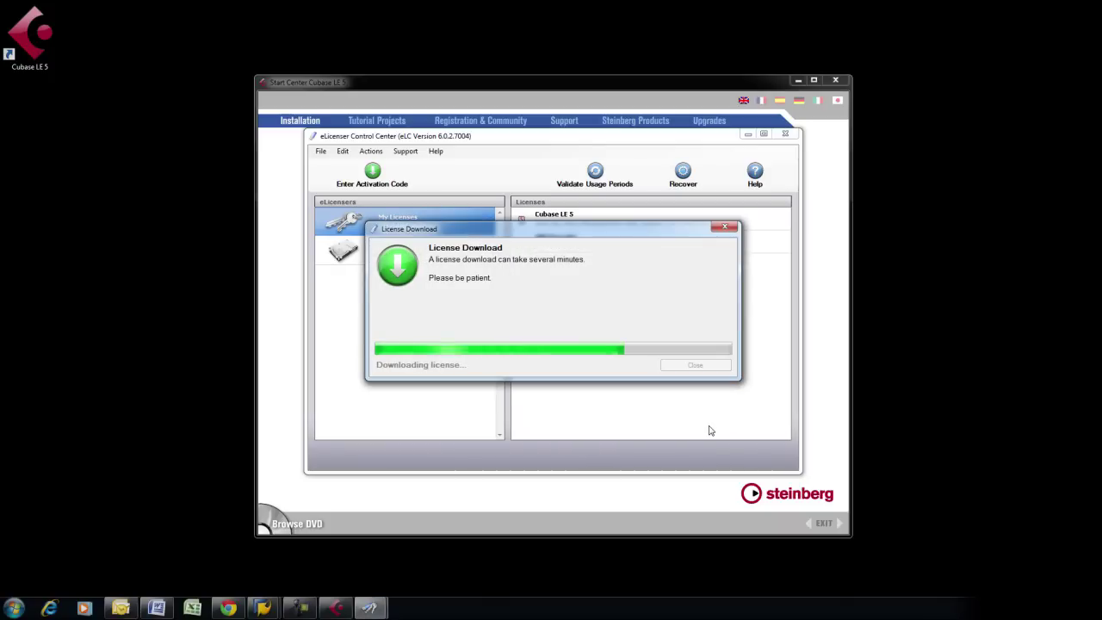
pyautogui.click(697, 366)
# - Close the eLicenser Control Center and Cubase LE 5 Start Center windows
pyautogui.click(785, 134)
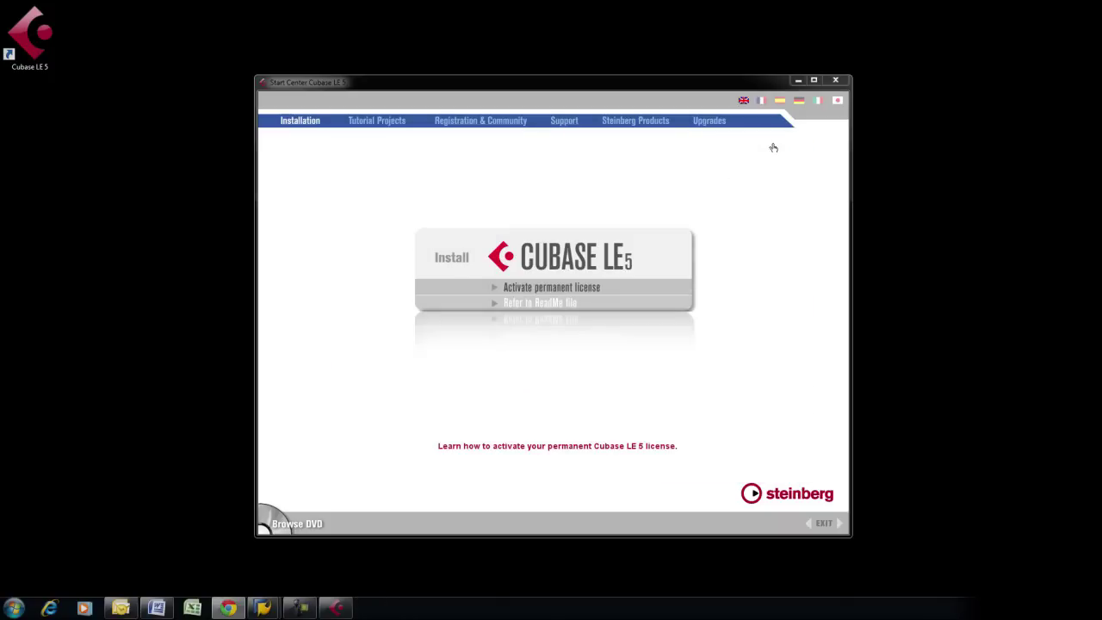
pyautogui.click(835, 80)
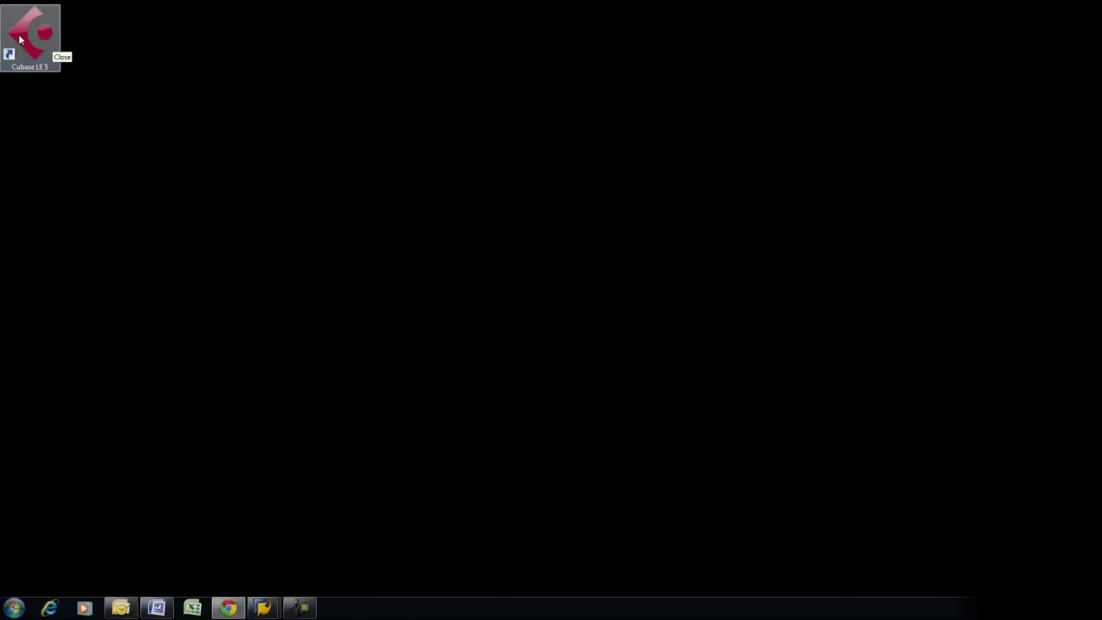